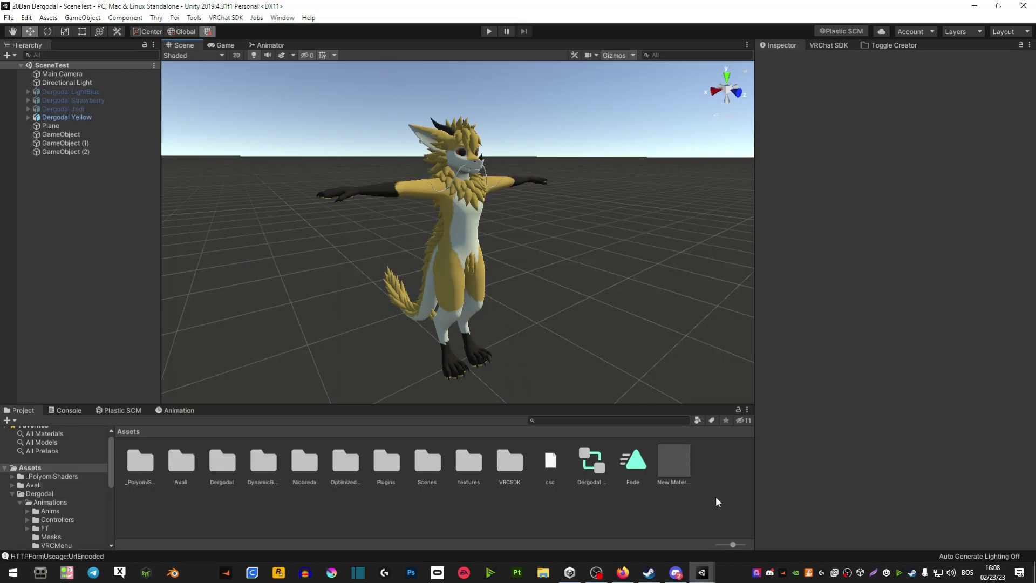
# - Add a second Fade bool to the Dergodal Yellow avatar's expression parameters asset
pyautogui.click(77, 117)
pyautogui.scroll(-15, 969, 383)
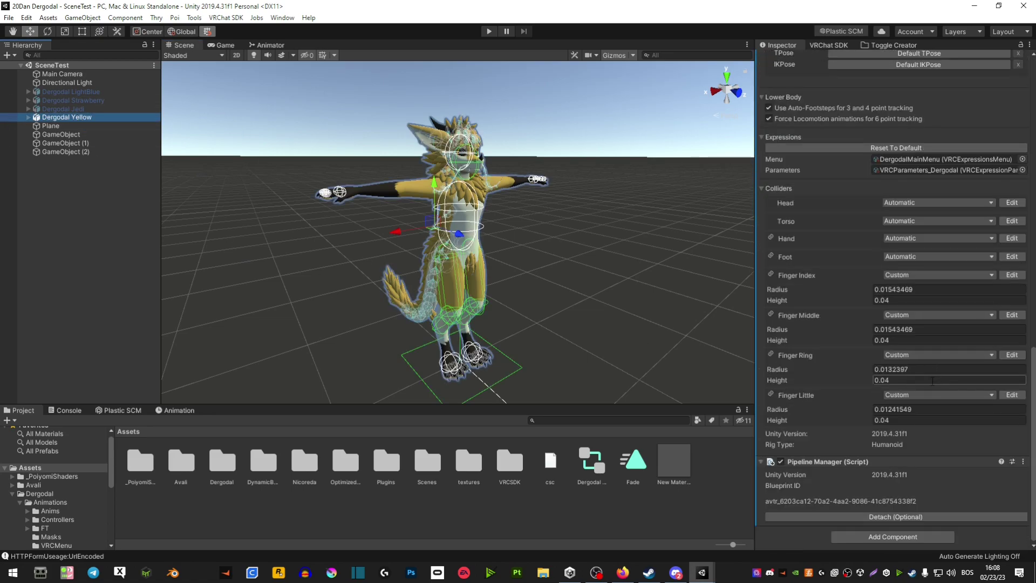
pyautogui.click(905, 170)
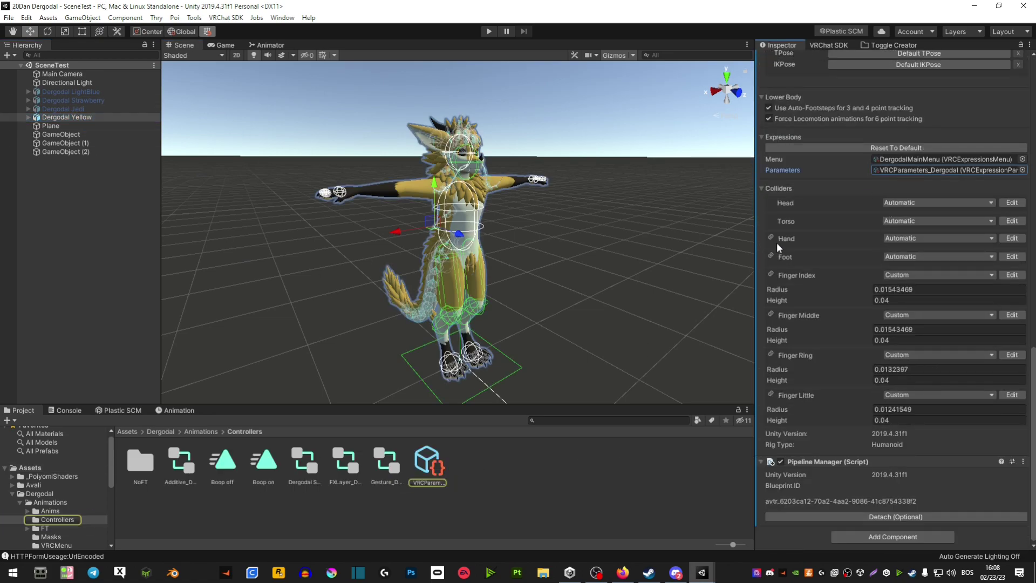
pyautogui.click(430, 473)
pyautogui.scroll(5, 836, 216)
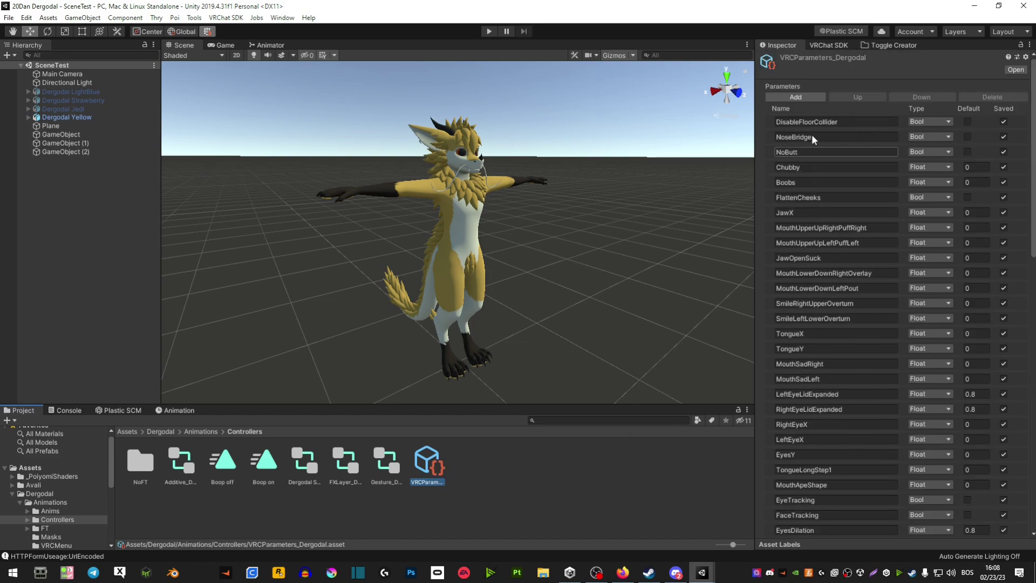
pyautogui.click(794, 97)
pyautogui.scroll(-15, 822, 426)
pyautogui.moveTo(811, 408); pyautogui.dragTo(770, 410)
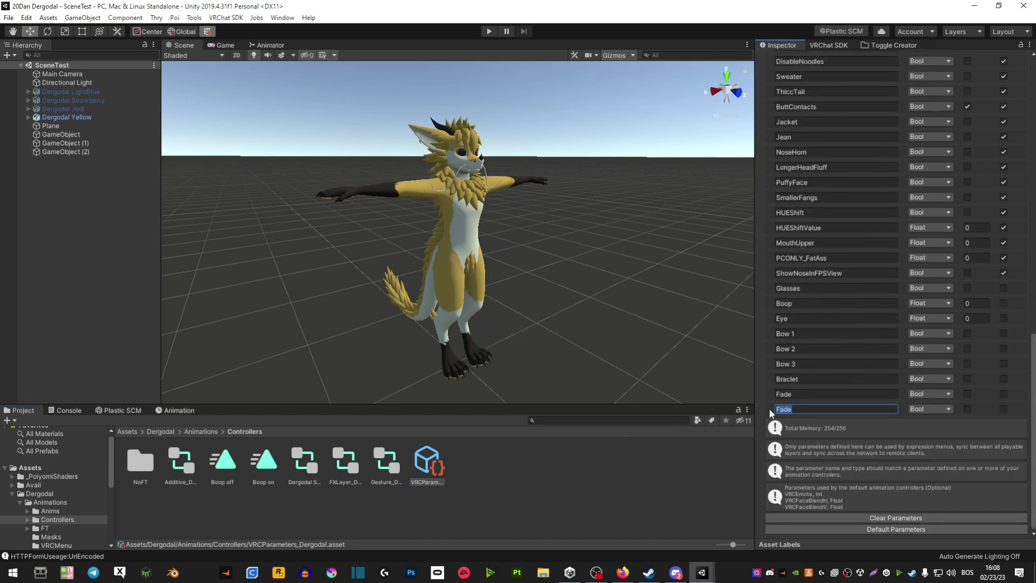
pyautogui.click(618, 525)
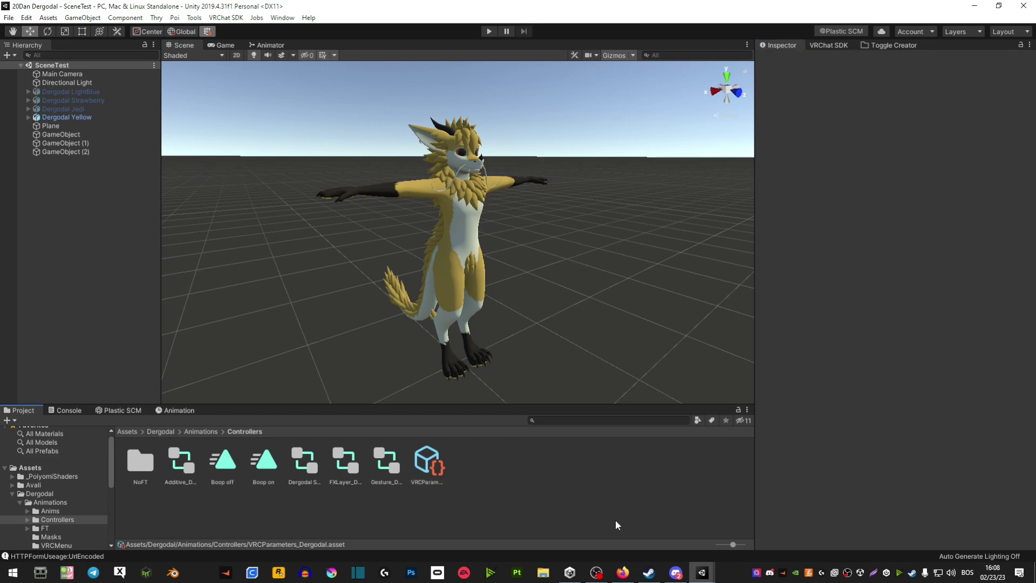
# - Open the DergodalMainMenu expressions menu and inspect its Fade control's settings
pyautogui.click(67, 117)
pyautogui.scroll(-10, 871, 378)
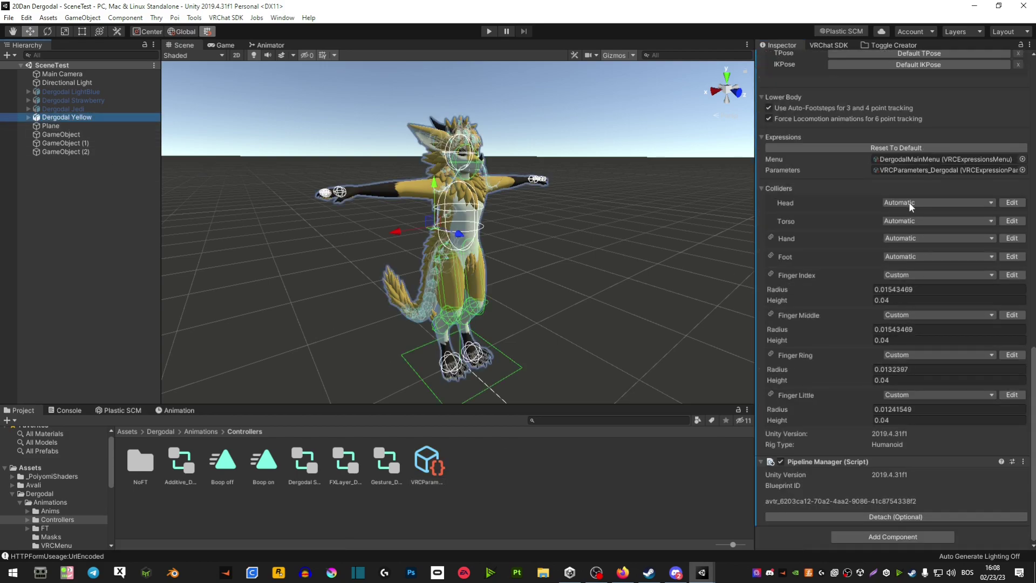
pyautogui.click(912, 159)
pyautogui.click(273, 466)
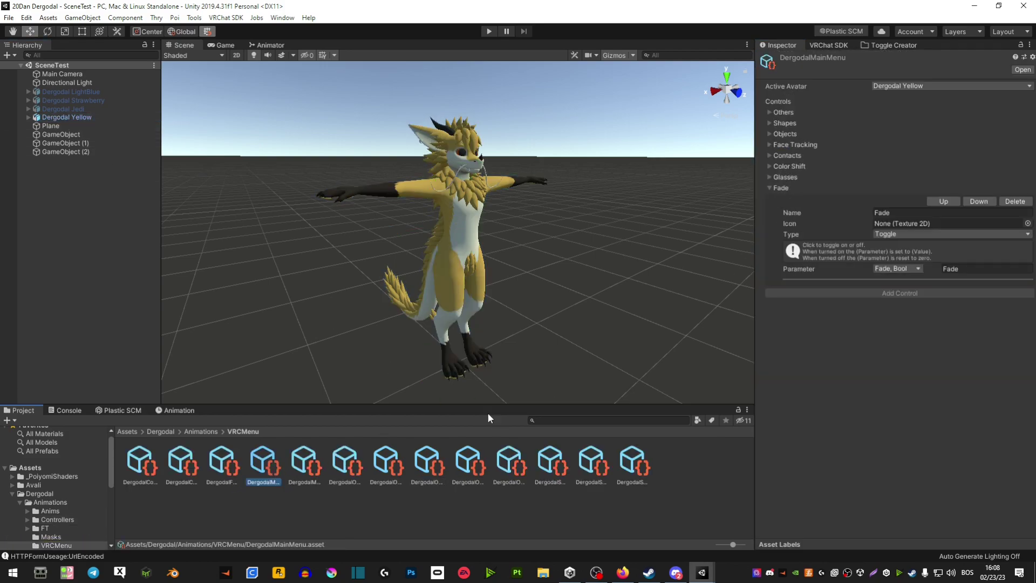
pyautogui.click(778, 188)
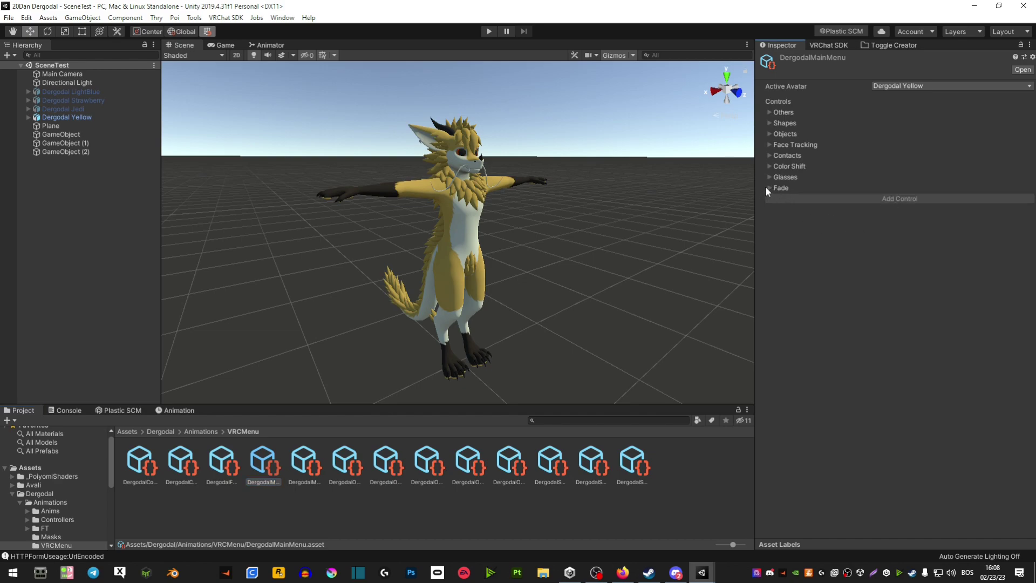
pyautogui.click(780, 189)
pyautogui.click(895, 212)
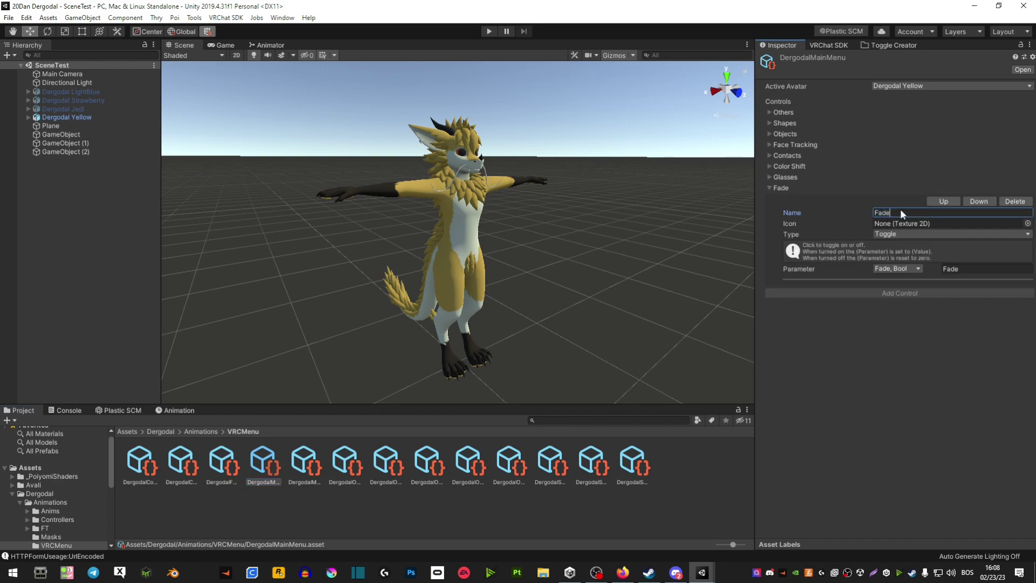
# - Check the Fade control's Parameter dropdown, switching it from Fade to RightEyeX
pyautogui.click(892, 266)
pyautogui.click(898, 268)
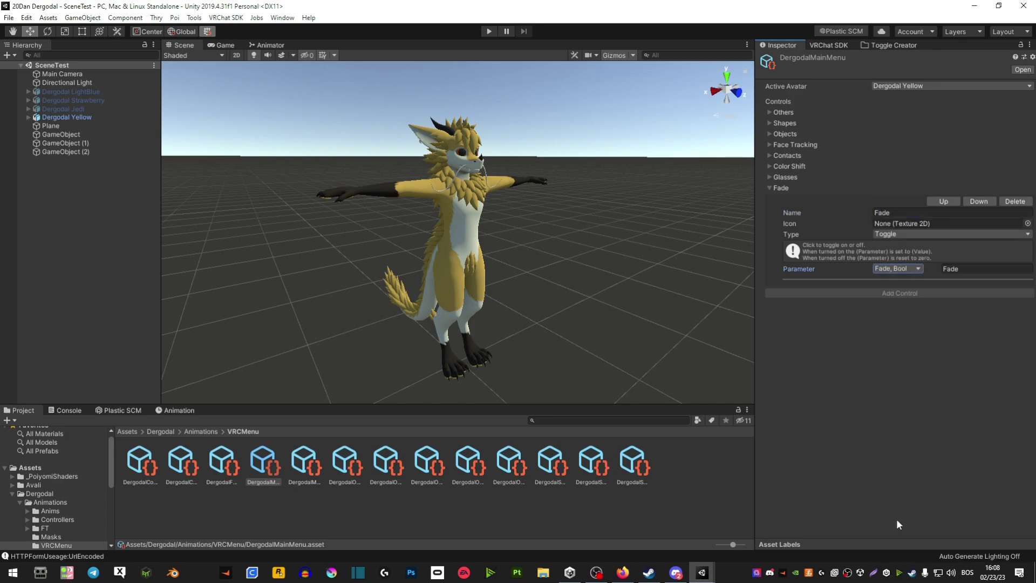
pyautogui.click(878, 348)
pyautogui.click(897, 268)
pyautogui.click(897, 268)
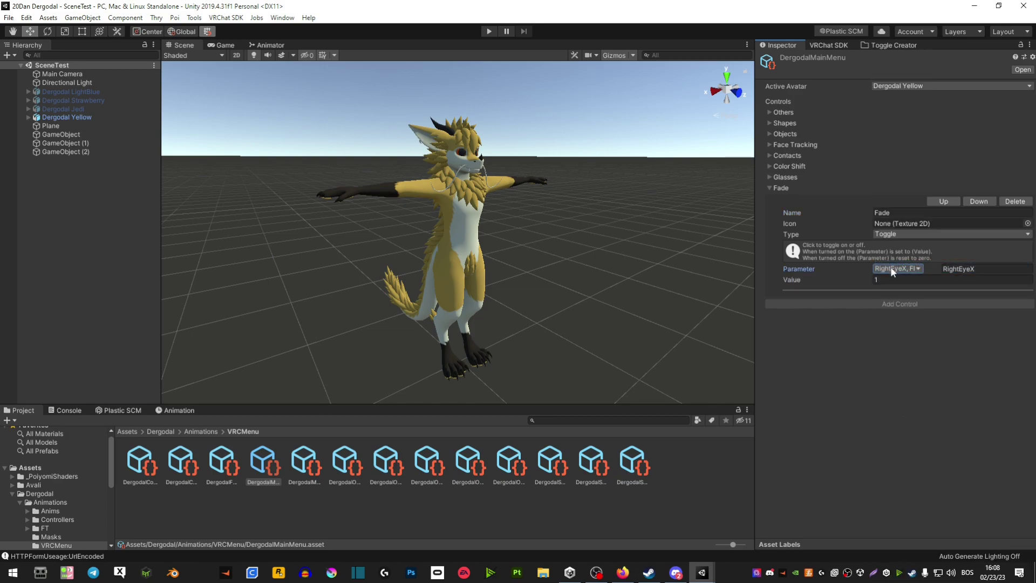
pyautogui.click(891, 266)
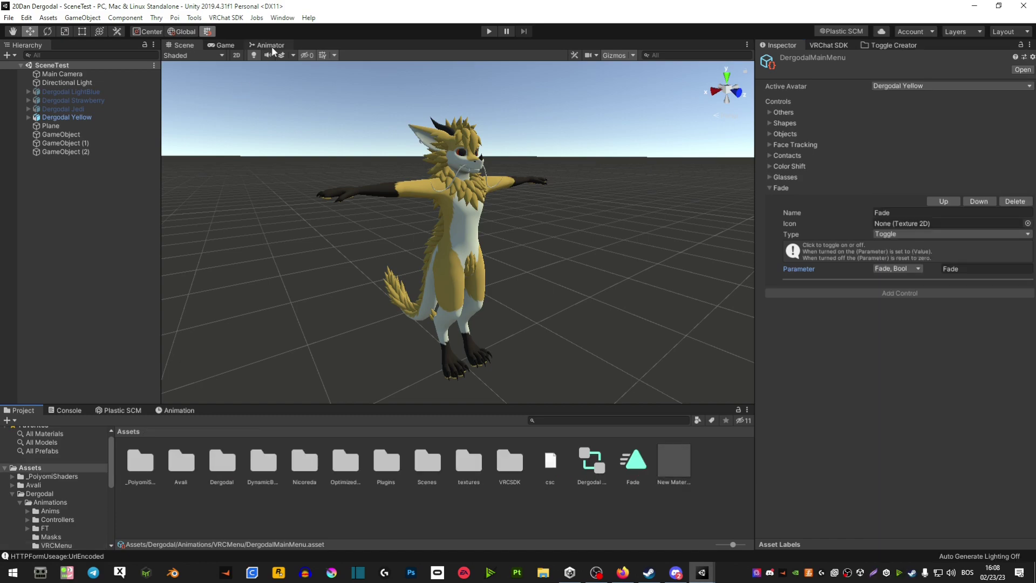
# - Add a Bool parameter named Test to the FX controller
pyautogui.click(271, 45)
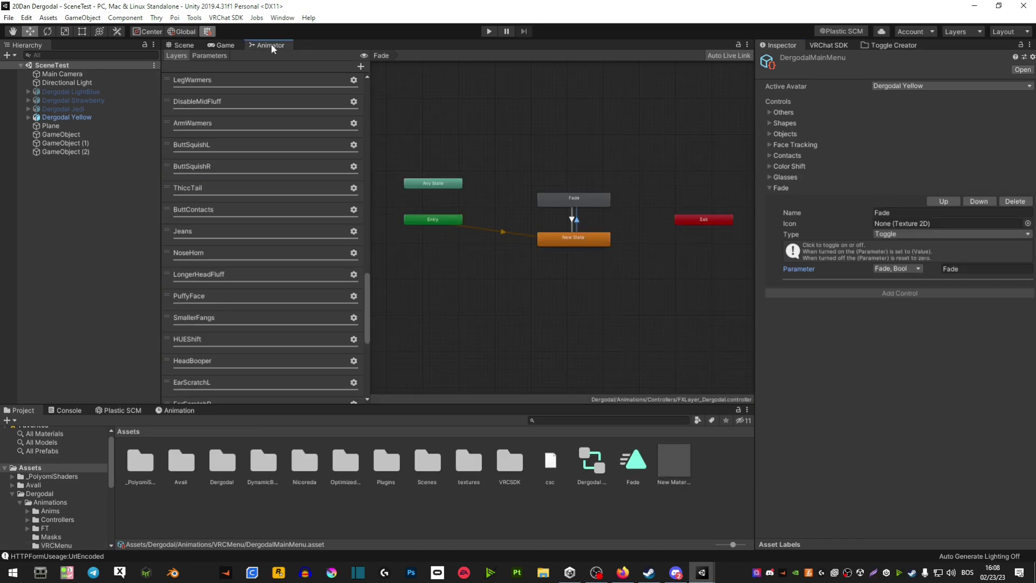
pyautogui.click(223, 56)
pyautogui.click(360, 66)
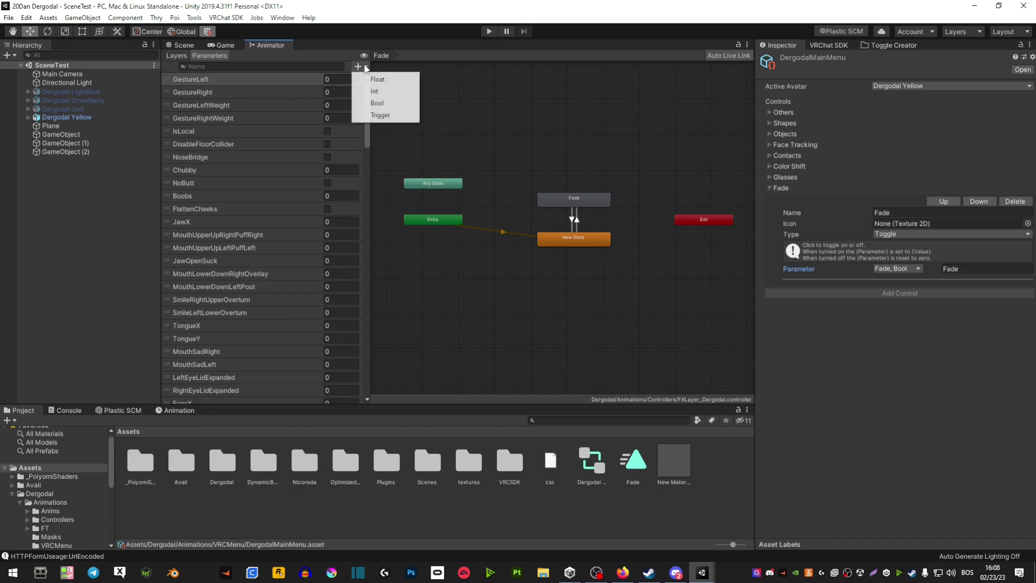
pyautogui.click(376, 103)
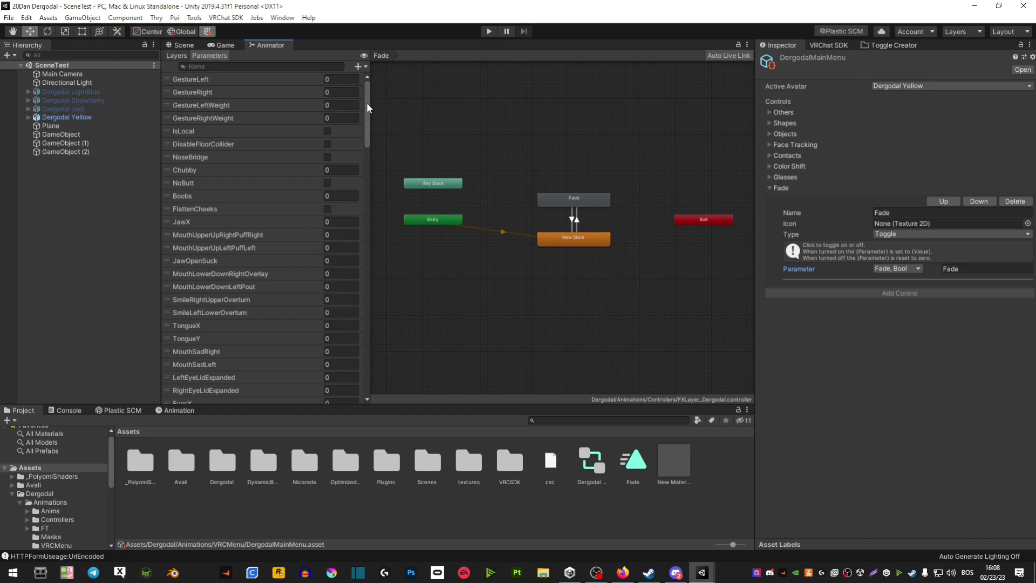
pyautogui.scroll(-15, 356, 331)
pyautogui.scroll(-9, 356, 332)
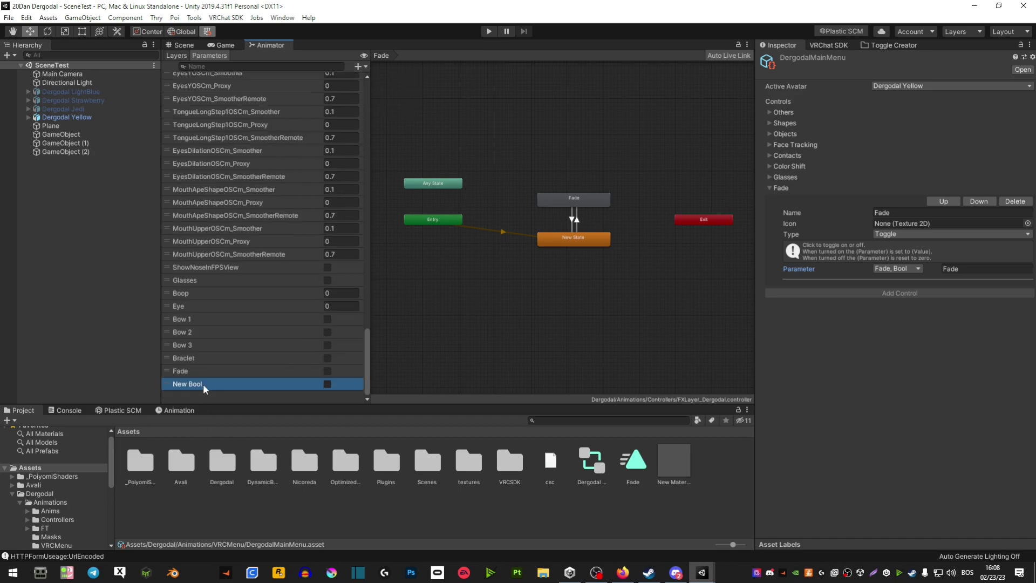
pyautogui.doubleClick(204, 385)
pyautogui.write('Test')
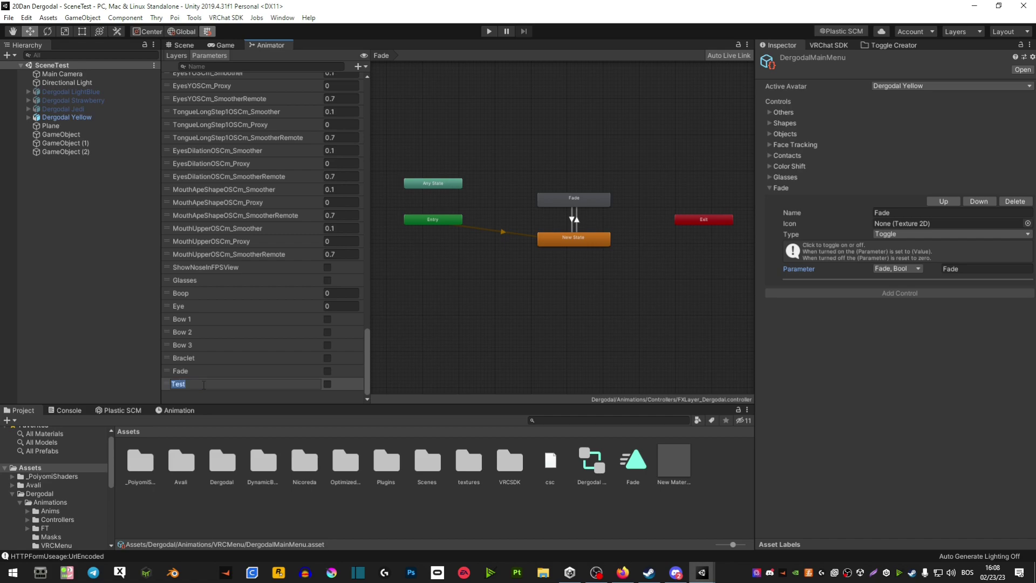
pyautogui.press('Return')
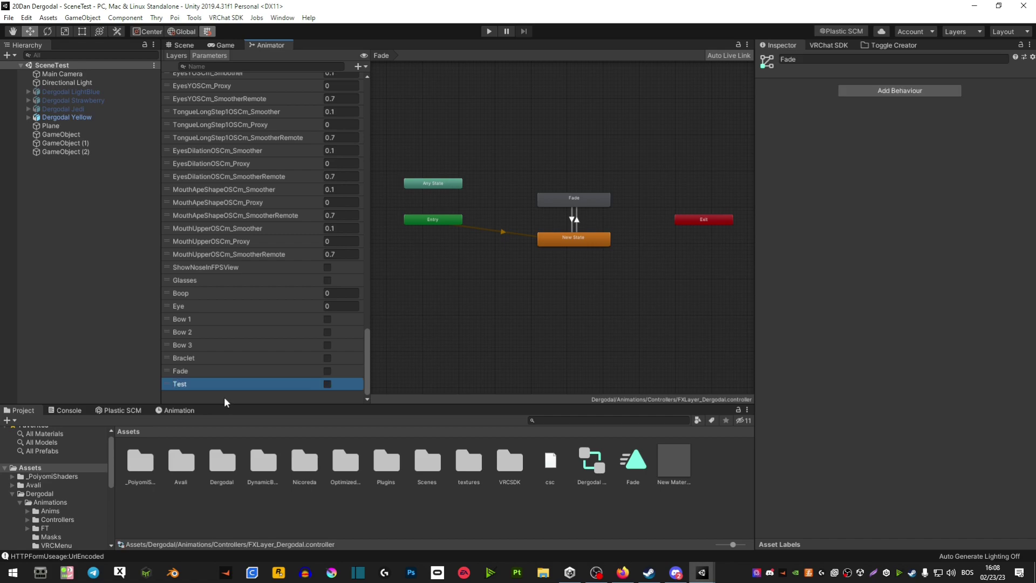
# - Add a new animator layer named Test with weight 1
pyautogui.click(176, 55)
pyautogui.click(361, 66)
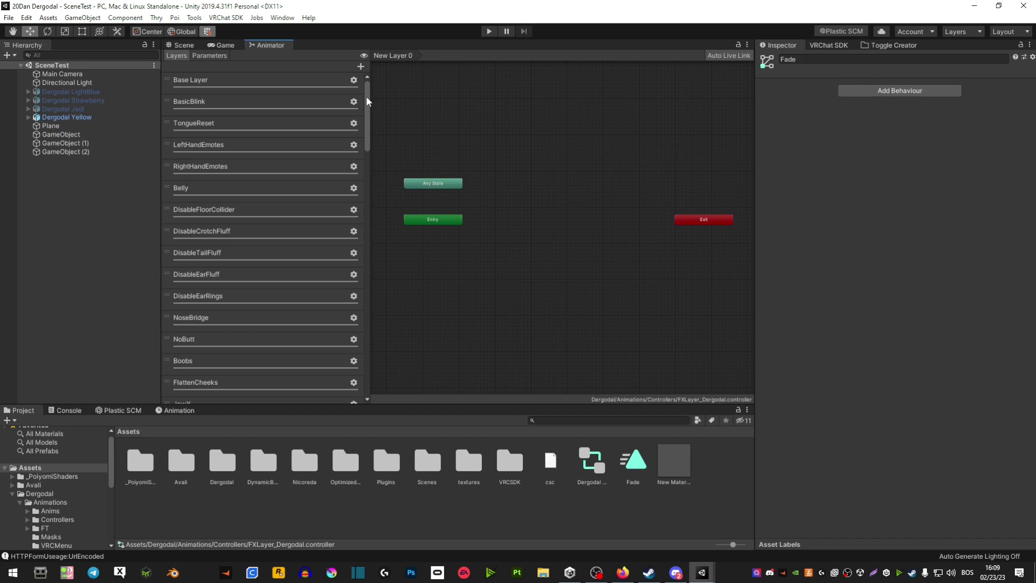
pyautogui.moveTo(366, 98); pyautogui.dragTo(359, 375)
pyautogui.doubleClick(187, 386)
pyautogui.write('Test')
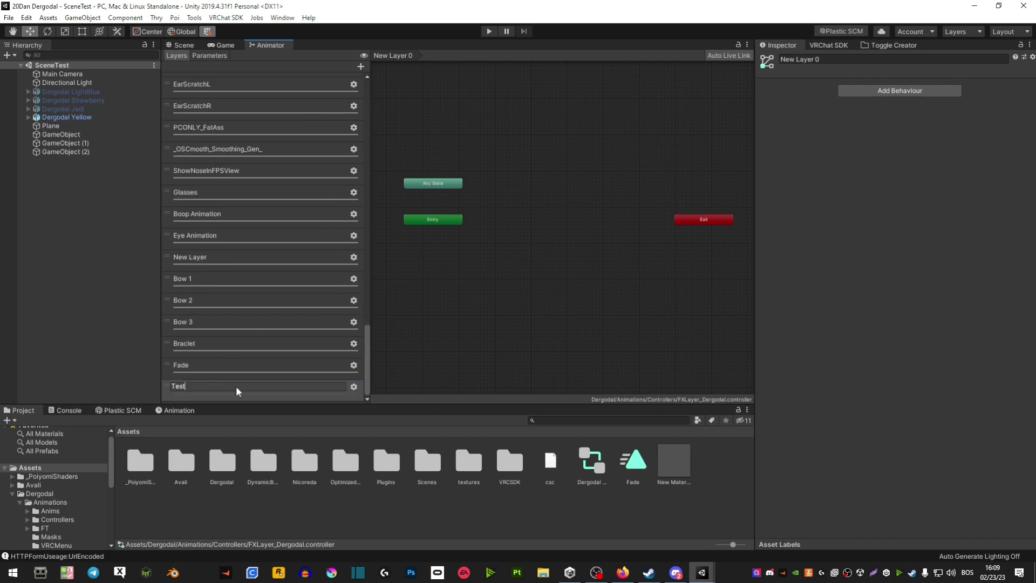
pyautogui.click(353, 389)
pyautogui.scroll(-18, 356, 391)
pyautogui.scroll(-5, 355, 389)
pyautogui.click(355, 388)
pyautogui.moveTo(432, 389); pyautogui.dragTo(840, 421)
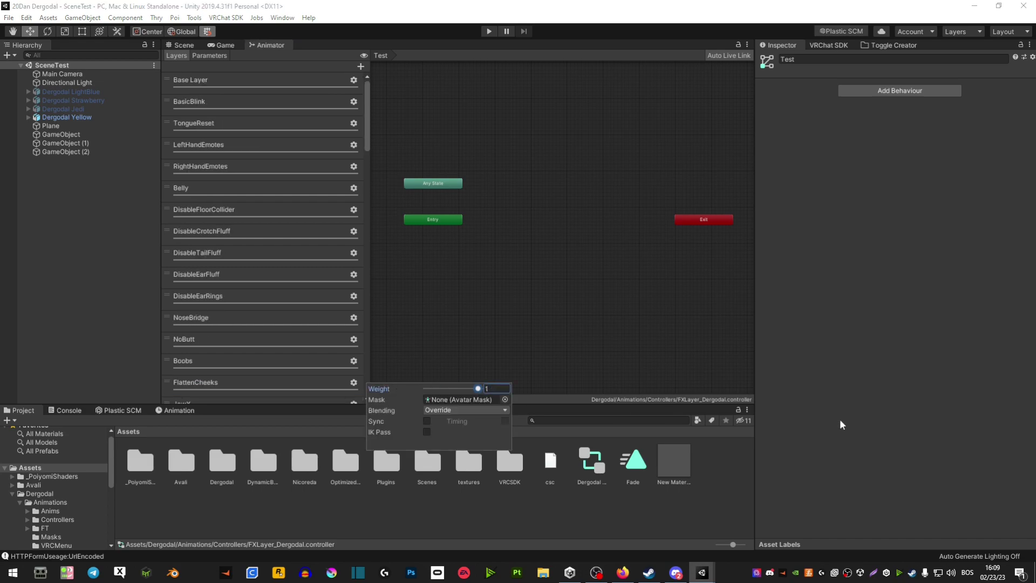
pyautogui.click(620, 507)
# - Create an empty default state in the Test layer and add a Fade state from the Fade clip
pyautogui.scroll(-1, 529, 271)
pyautogui.rightClick(528, 268)
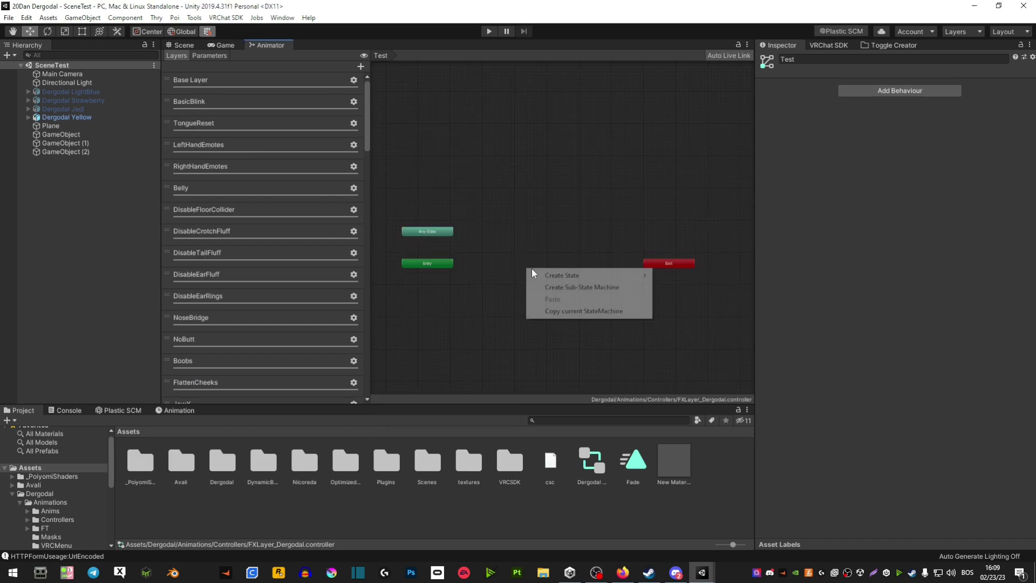
pyautogui.moveTo(539, 273)
pyautogui.click(677, 276)
pyautogui.moveTo(548, 277); pyautogui.dragTo(536, 281)
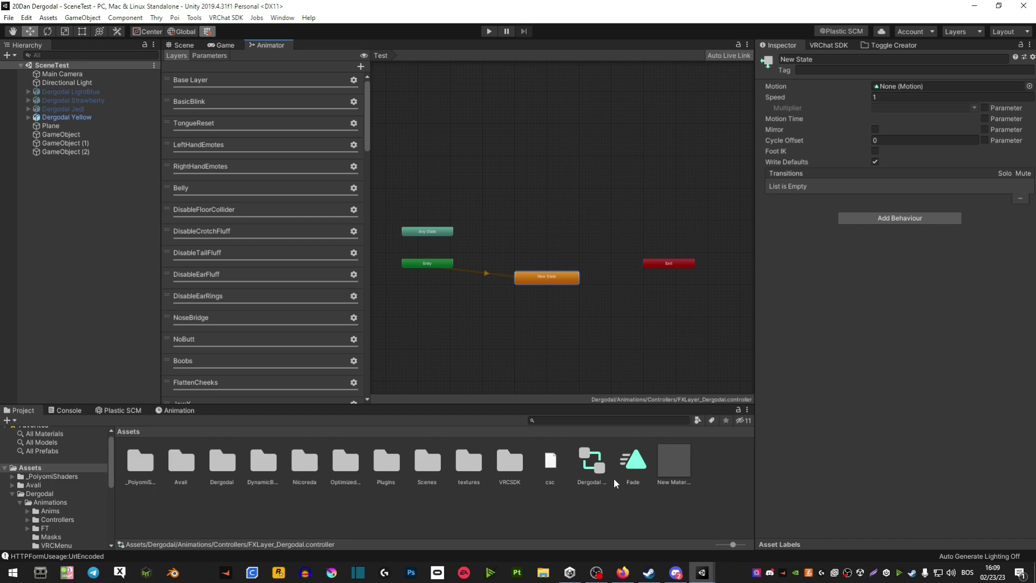
pyautogui.moveTo(543, 229); pyautogui.dragTo(544, 232)
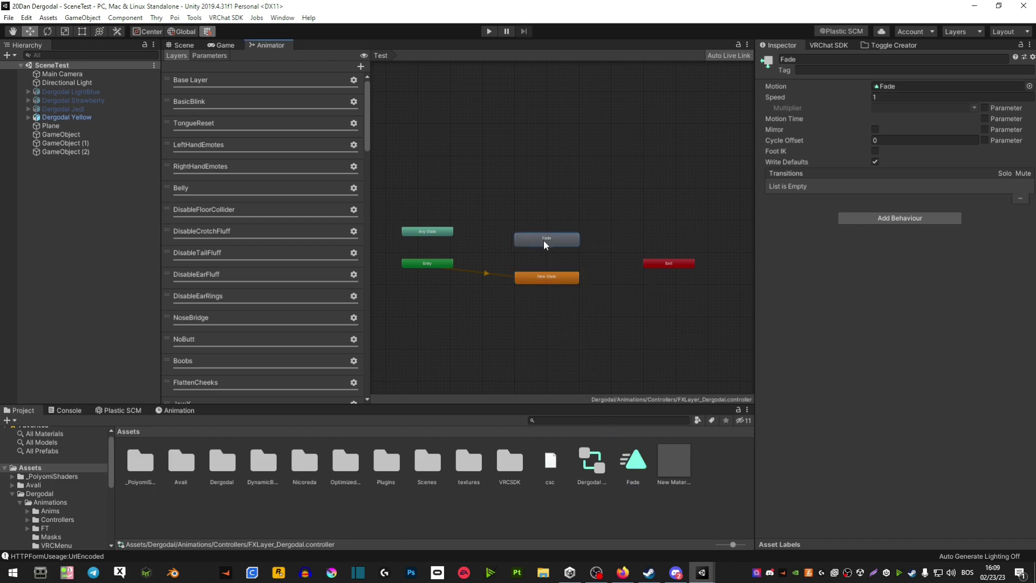
# - Make transitions from New State to Fade and from Fade back to New State
pyautogui.scroll(3, 544, 241)
pyautogui.rightClick(552, 297)
pyautogui.click(562, 300)
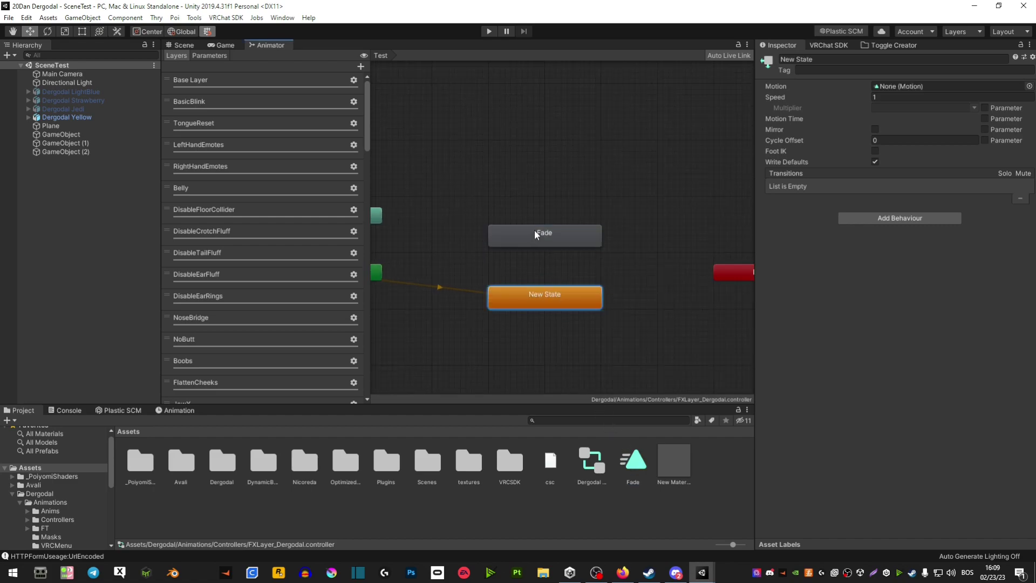
pyautogui.rightClick(538, 291)
pyautogui.click(578, 298)
pyautogui.click(539, 233)
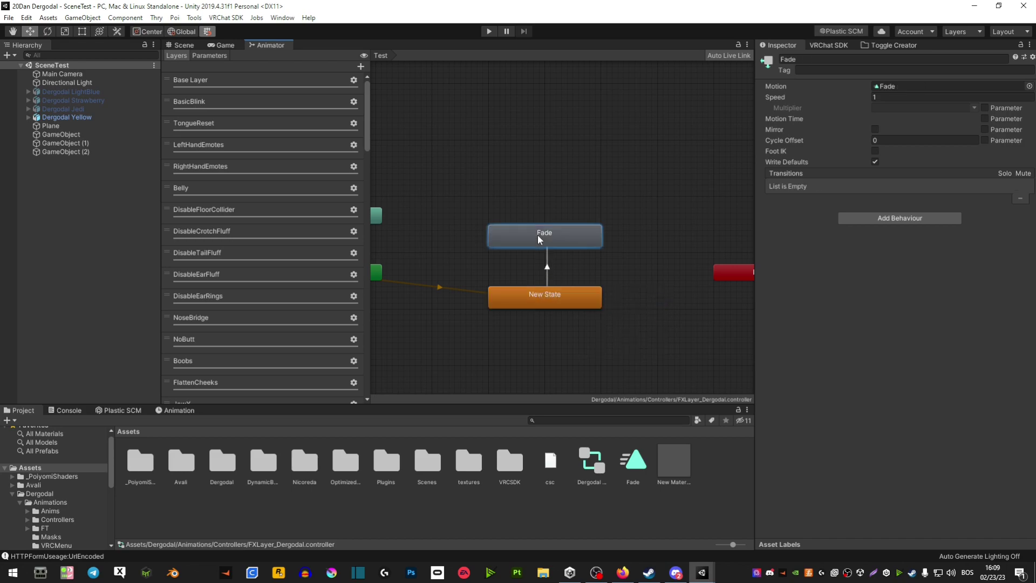
pyautogui.rightClick(537, 233)
pyautogui.click(546, 243)
pyautogui.click(530, 300)
# - Give New State → Fade no exit time, Exit Time and Transition Duration 0, and add a condition
pyautogui.click(546, 269)
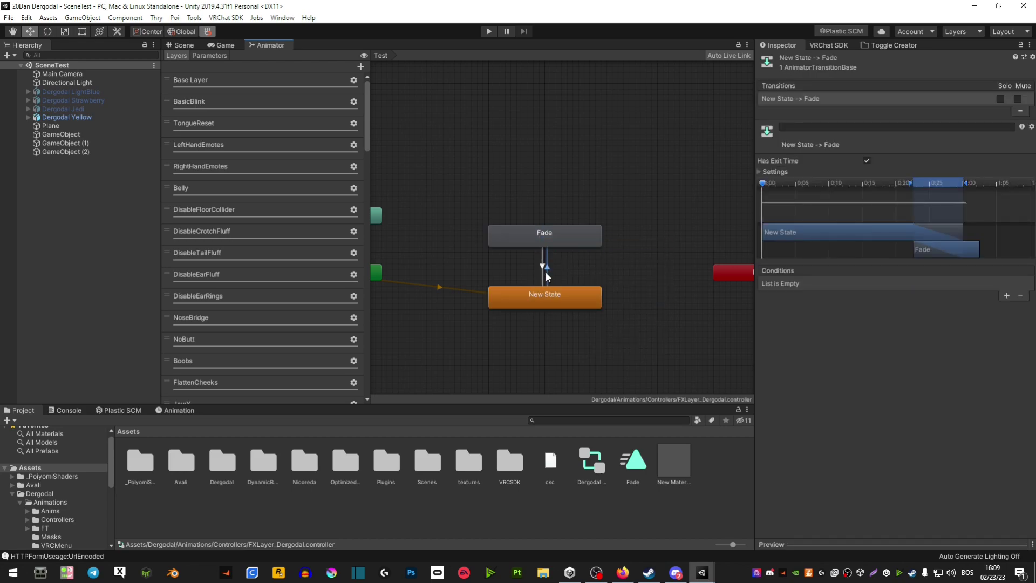
pyautogui.click(760, 172)
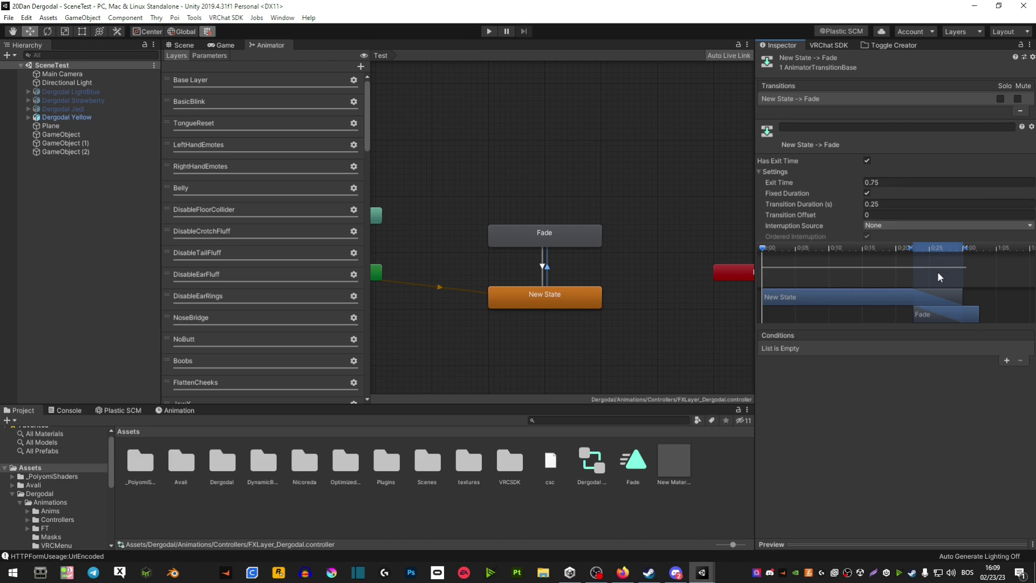
pyautogui.click(873, 182)
pyautogui.click(879, 204)
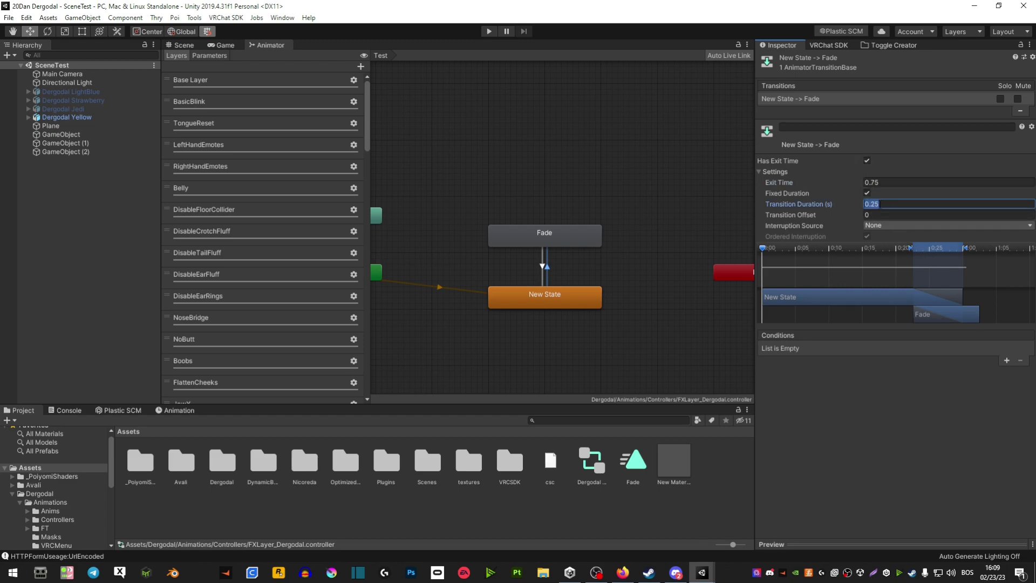
pyautogui.click(884, 204)
pyautogui.click(867, 160)
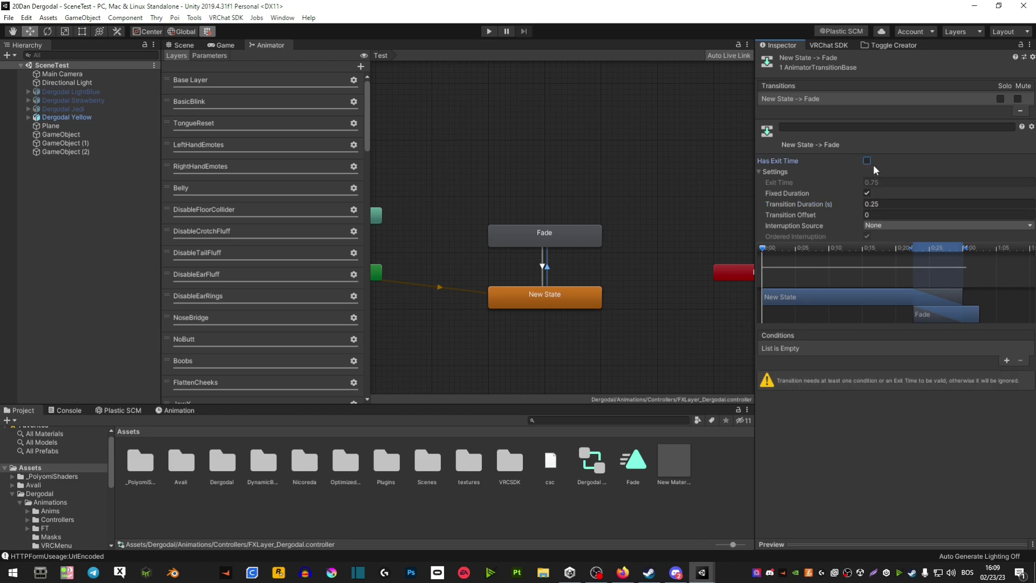
pyautogui.click(868, 160)
pyautogui.click(874, 183)
pyautogui.write('0')
pyautogui.press('Tab')
pyautogui.write('0')
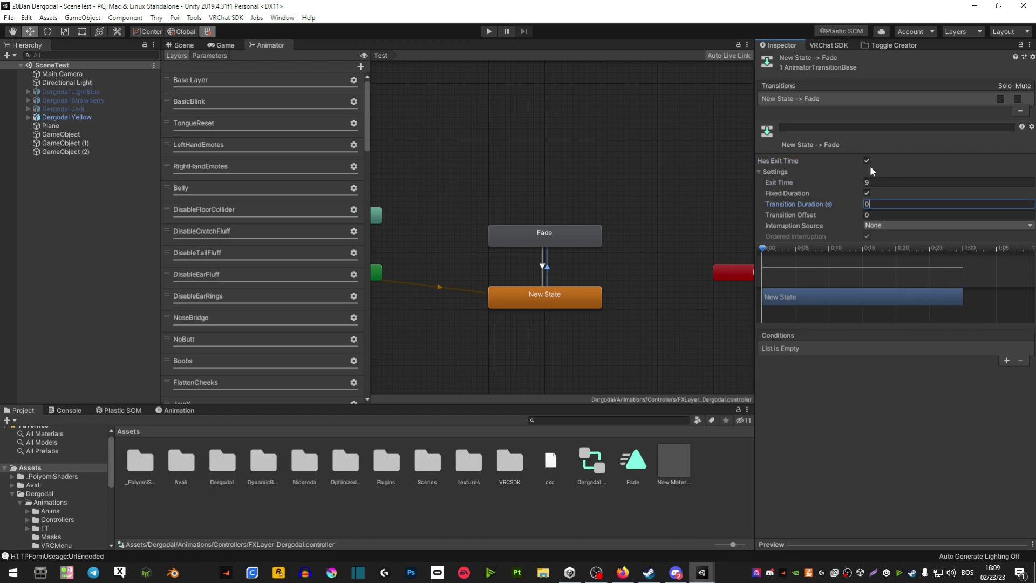
pyautogui.hotkey('shift', 'Tab')
pyautogui.click(868, 160)
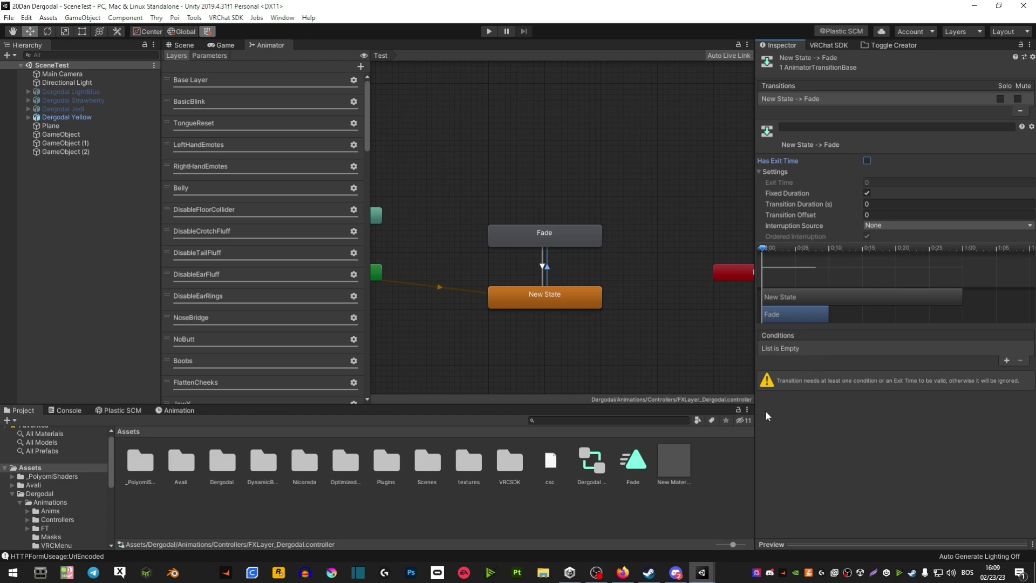
pyautogui.click(1006, 360)
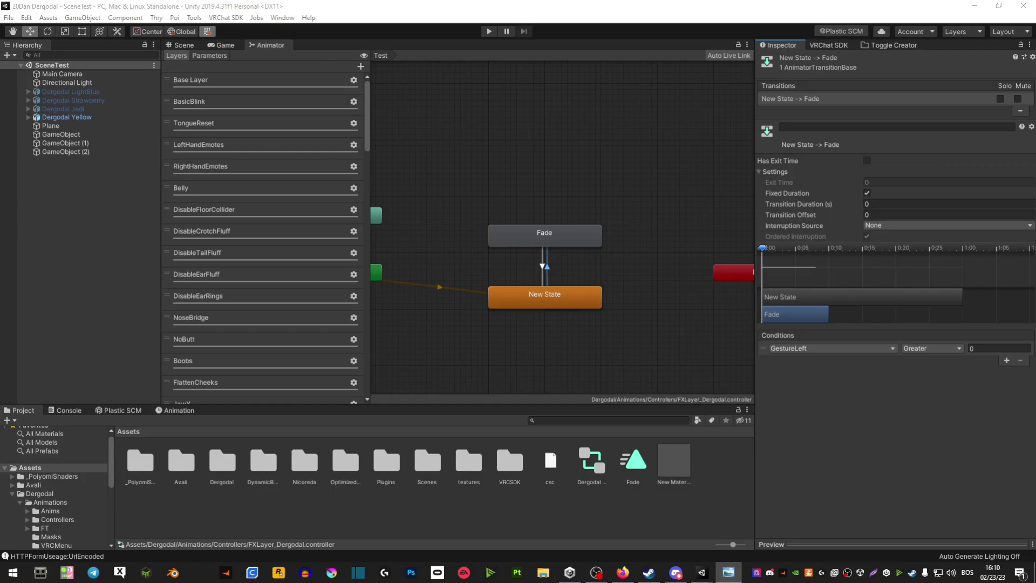
# - Set the New State → Fade condition to GestureLeft Equals 4
pyautogui.click(973, 348)
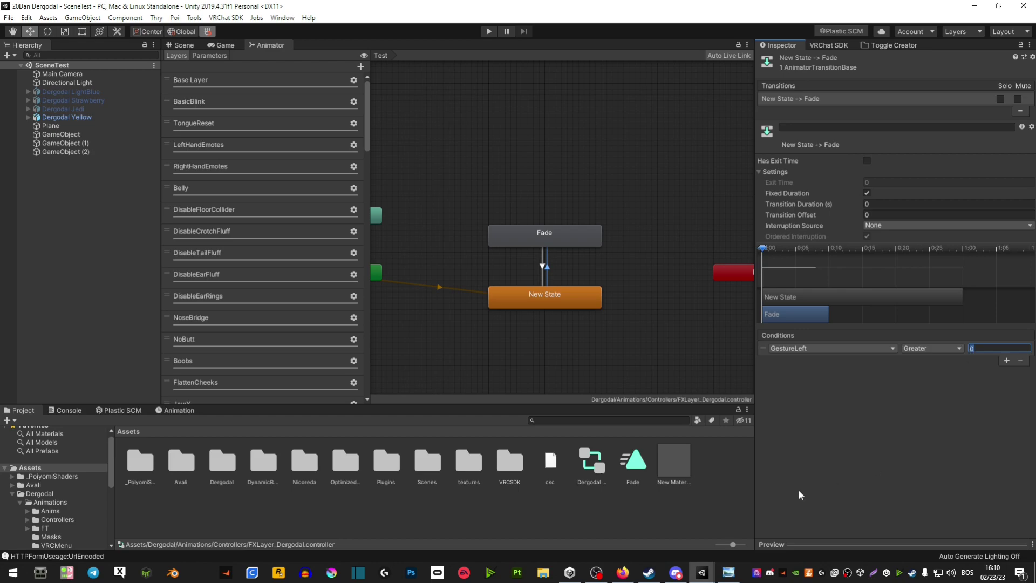
pyautogui.click(867, 387)
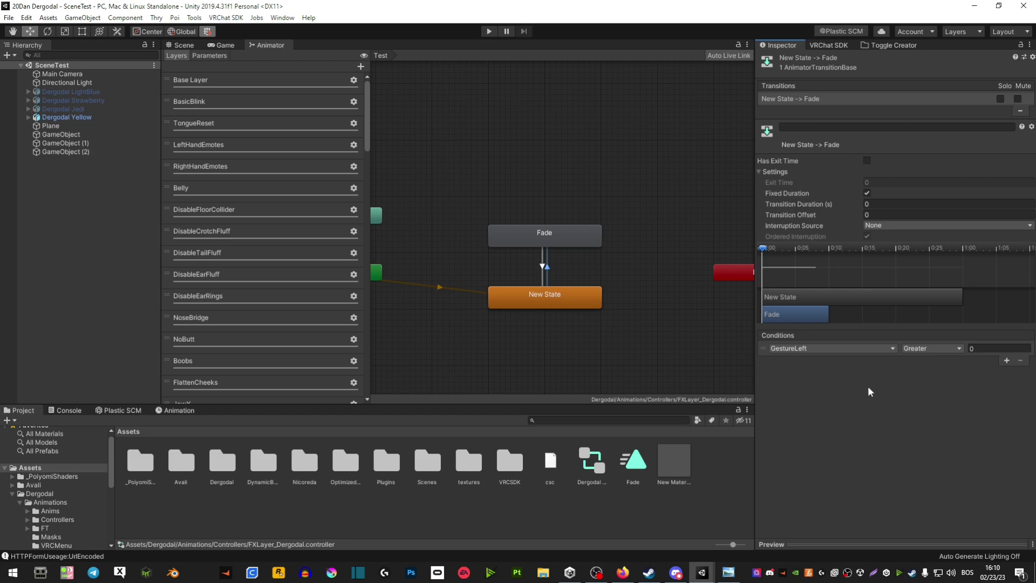
pyautogui.click(803, 350)
pyautogui.click(804, 44)
pyautogui.click(809, 348)
pyautogui.click(804, 34)
pyautogui.click(928, 350)
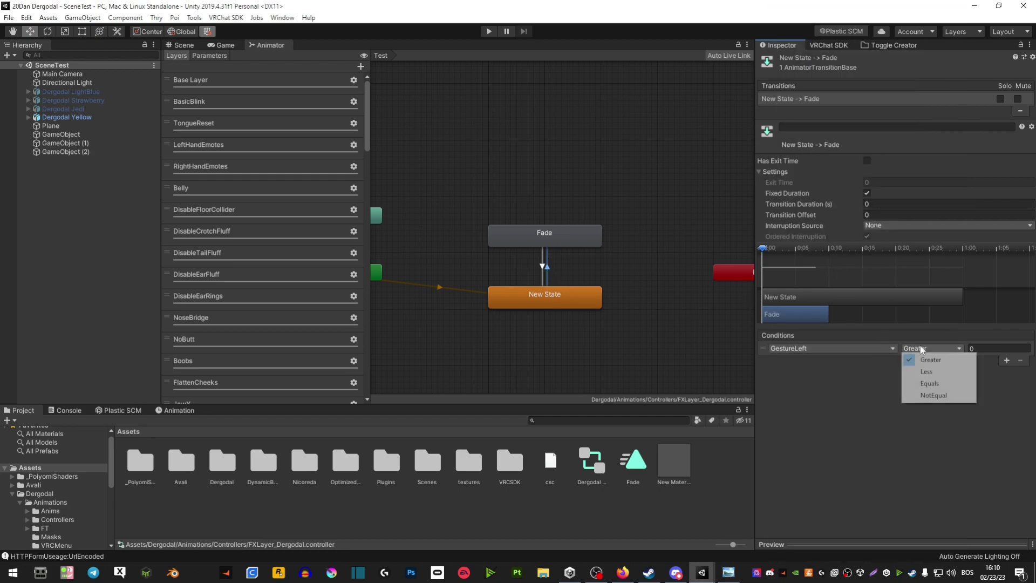
pyautogui.click(923, 384)
pyautogui.click(988, 348)
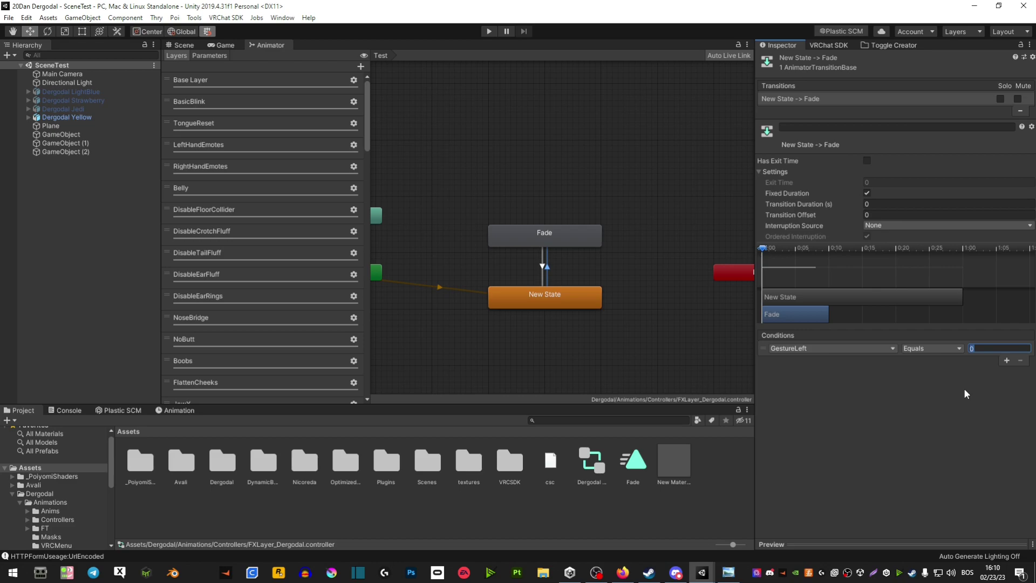
pyautogui.write('4')
pyautogui.press('Return')
# - Make the Fade → New State transition instant: no exit time, no fixed duration, Transition Duration 0
pyautogui.click(544, 266)
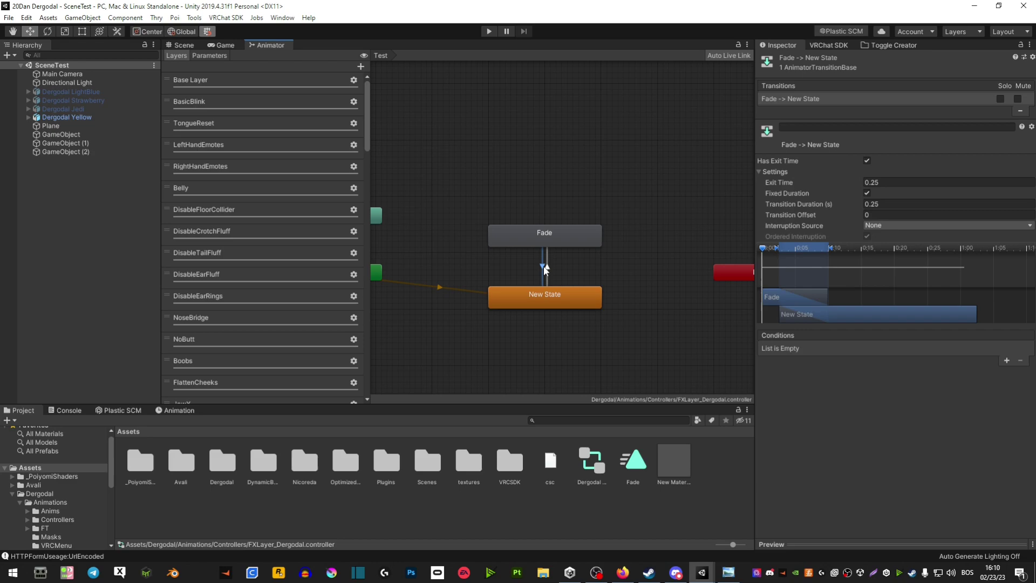
pyautogui.click(866, 160)
pyautogui.click(867, 192)
pyautogui.click(871, 204)
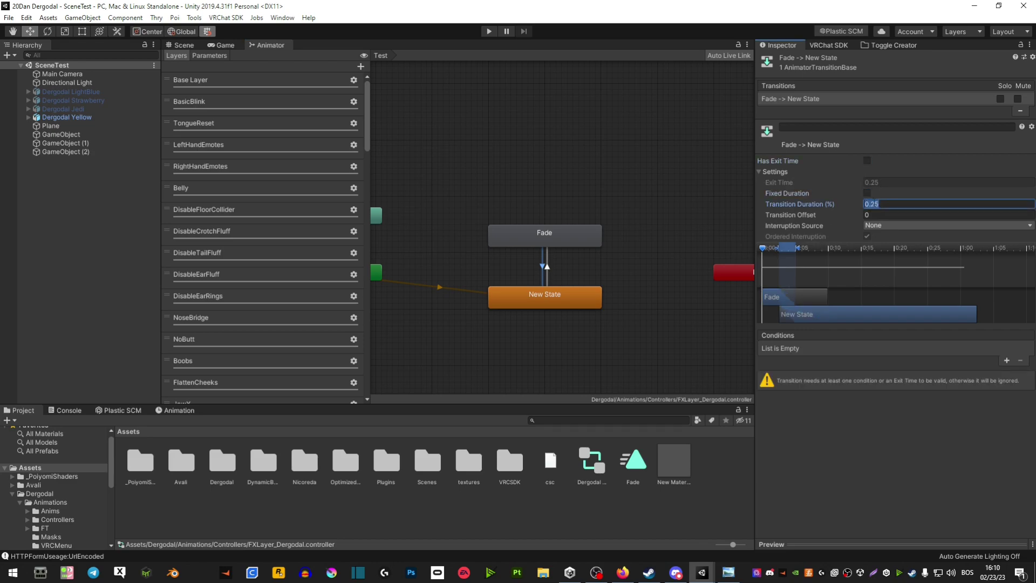
pyautogui.write('0')
# - Add a condition to Fade → New State: GestureRight NotEqual 4
pyautogui.click(1007, 360)
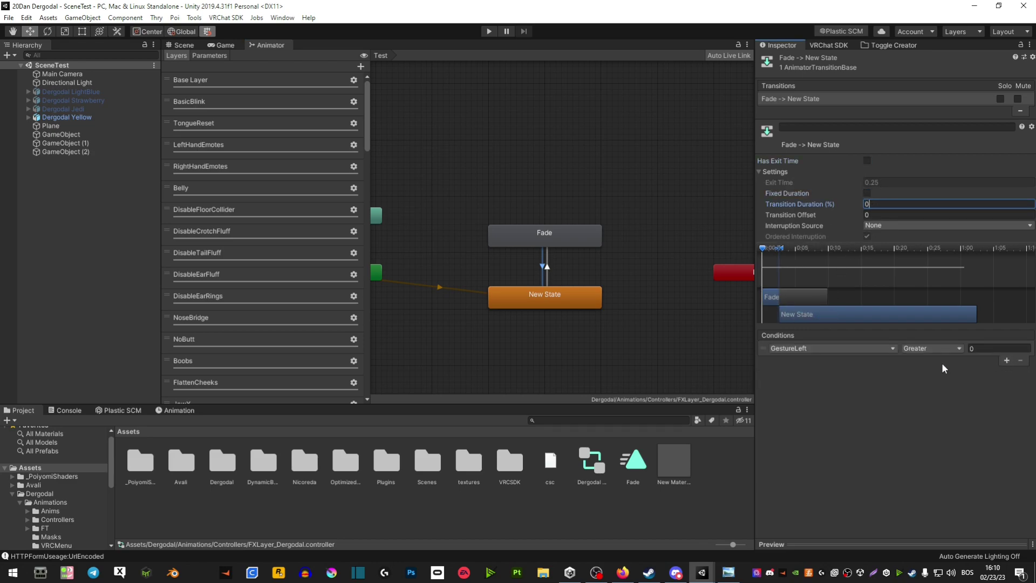
pyautogui.click(844, 349)
pyautogui.click(833, 37)
pyautogui.click(932, 348)
pyautogui.click(939, 398)
pyautogui.click(998, 348)
pyautogui.write('4')
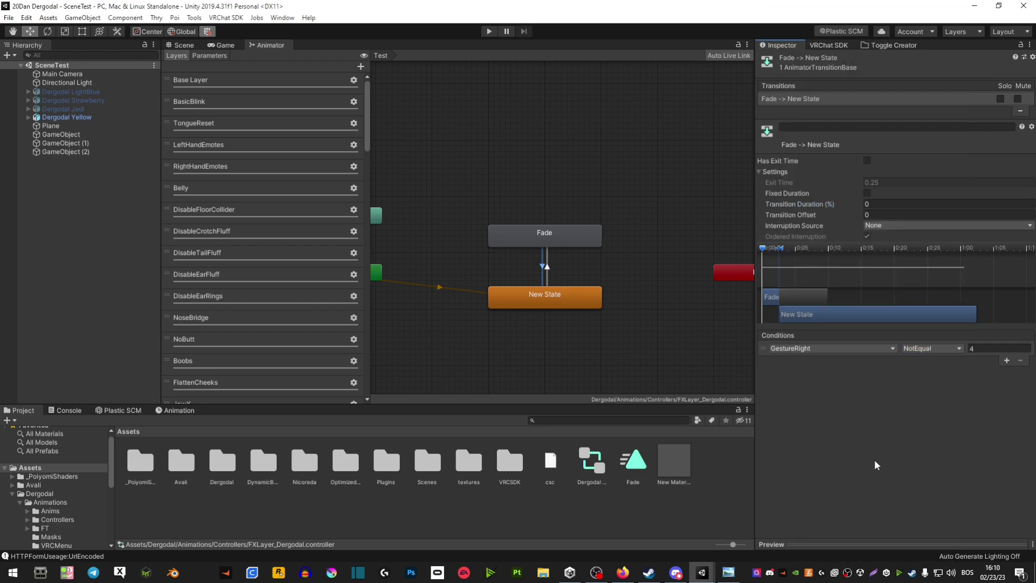
pyautogui.scroll(-2, 481, 335)
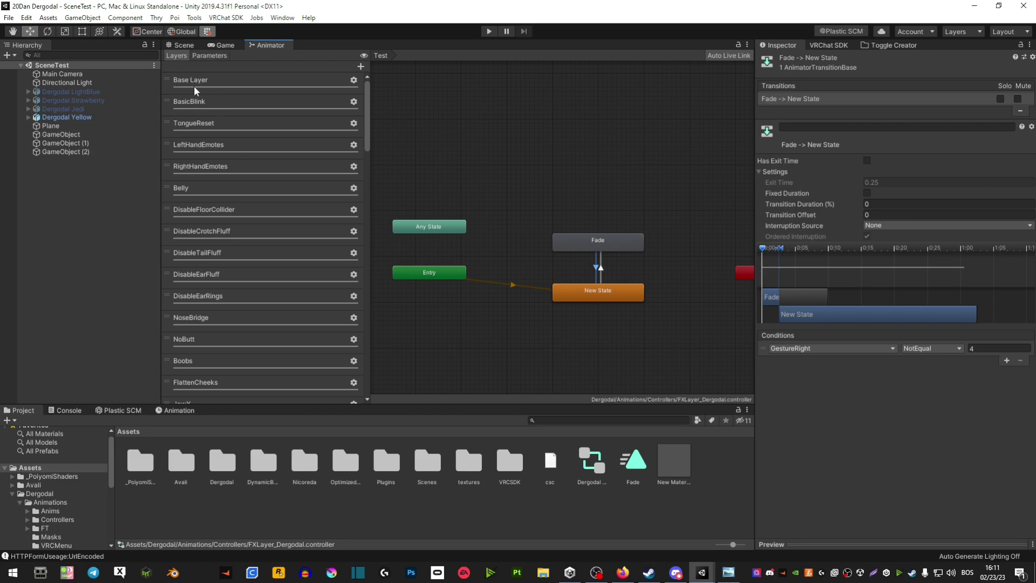
# - Browse the TongueReset and LeftHandEmotes layers, then select the FingerPoint state in RightHandEmotes
pyautogui.click(203, 129)
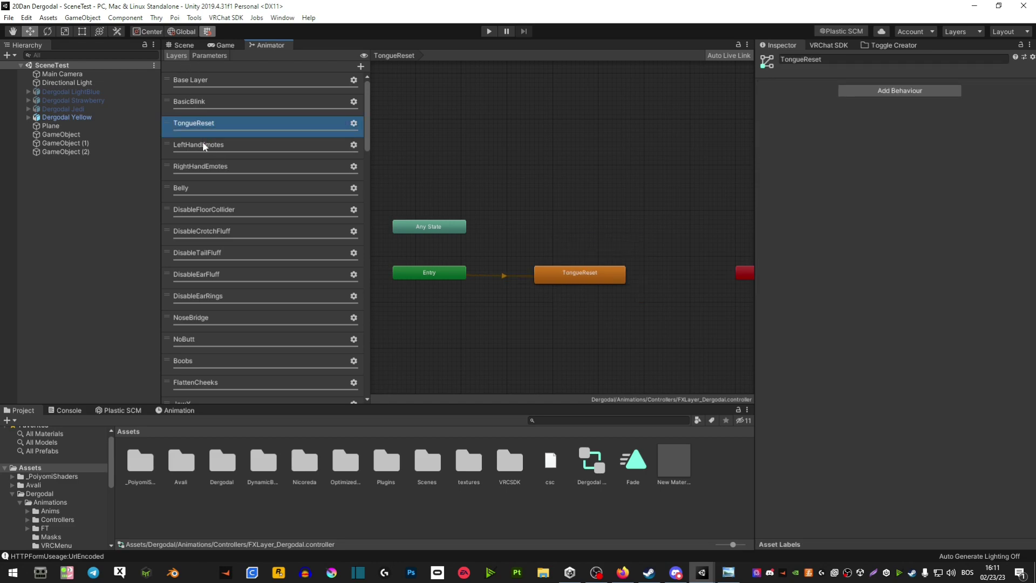
pyautogui.click(202, 143)
pyautogui.click(211, 163)
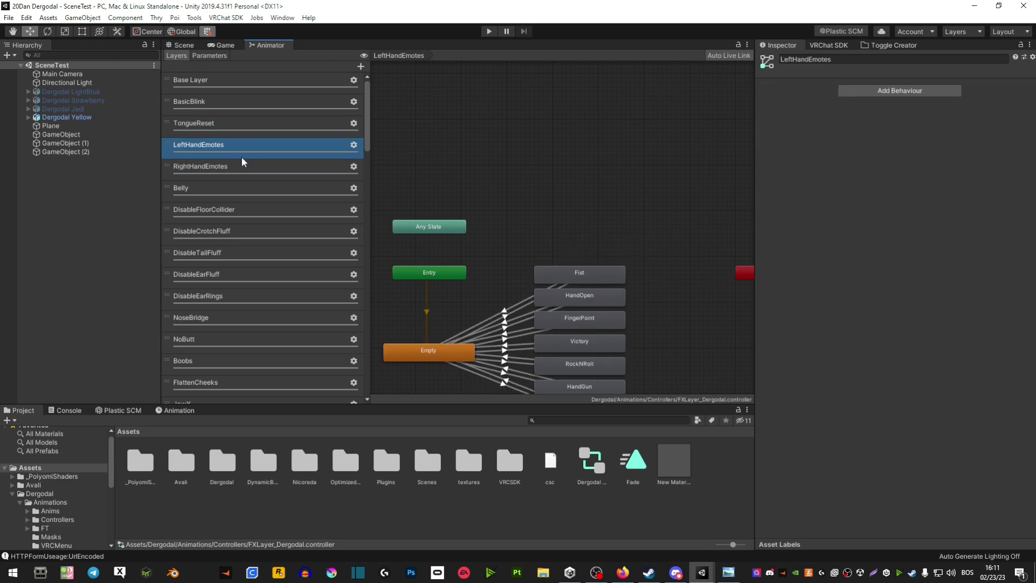
pyautogui.scroll(3, 553, 293)
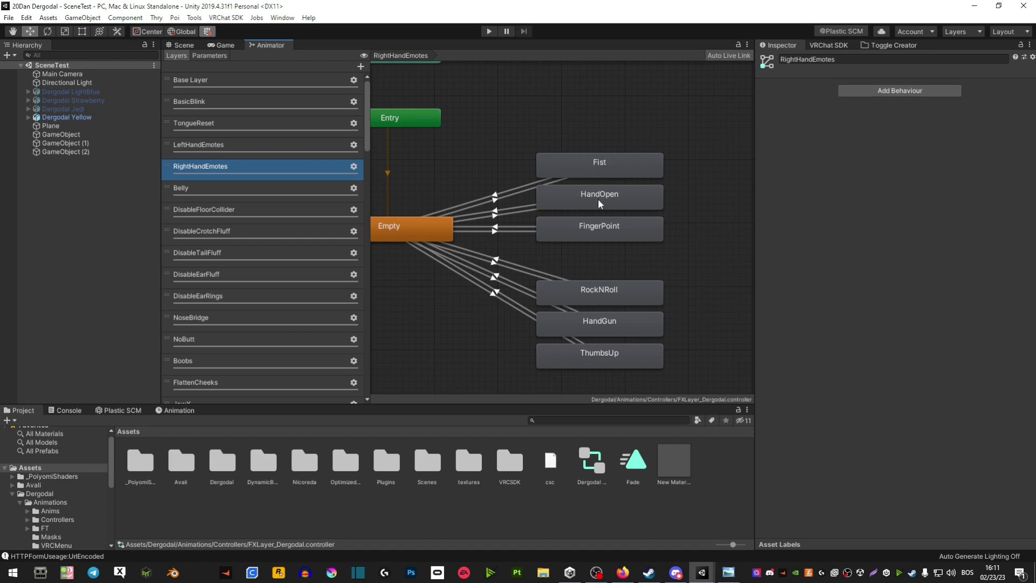
pyautogui.moveTo(666, 378); pyautogui.dragTo(545, 143)
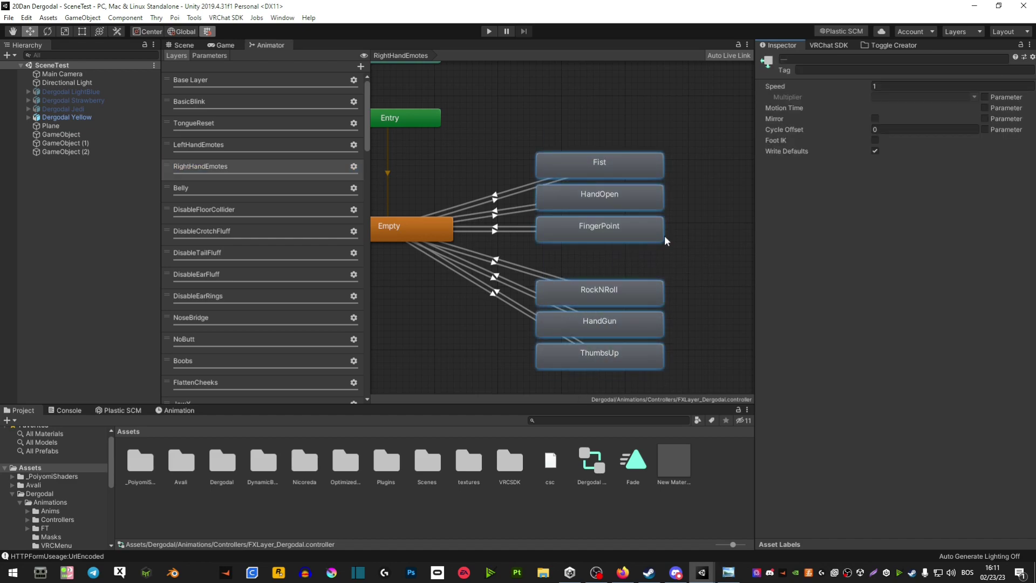
pyautogui.click(666, 238)
pyautogui.click(619, 238)
# - Inspect FingerPoint's context menu, box-select the six right-hand gesture states, then clear the selection
pyautogui.rightClick(584, 225)
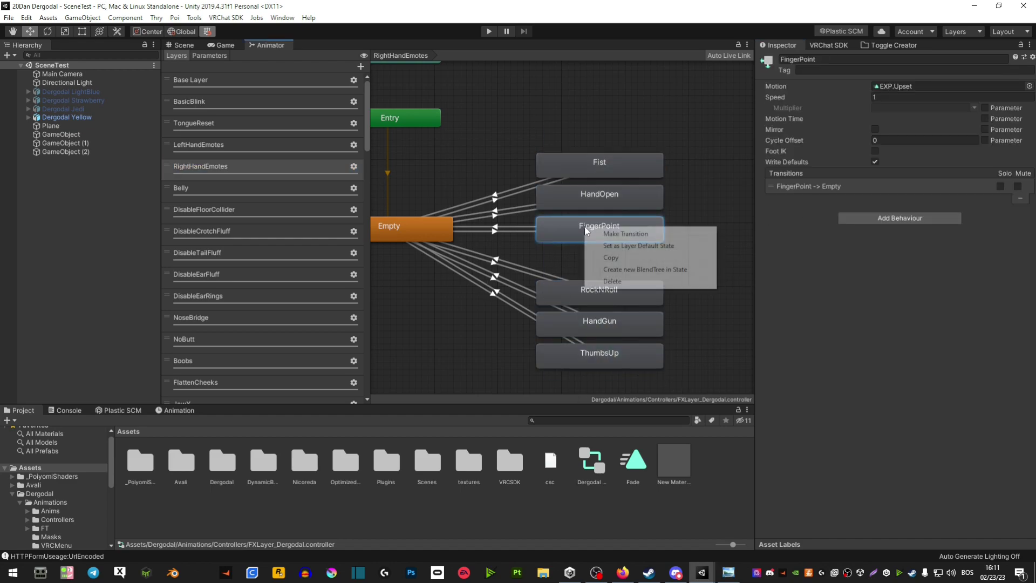
pyautogui.click(719, 330)
pyautogui.scroll(-5, 610, 215)
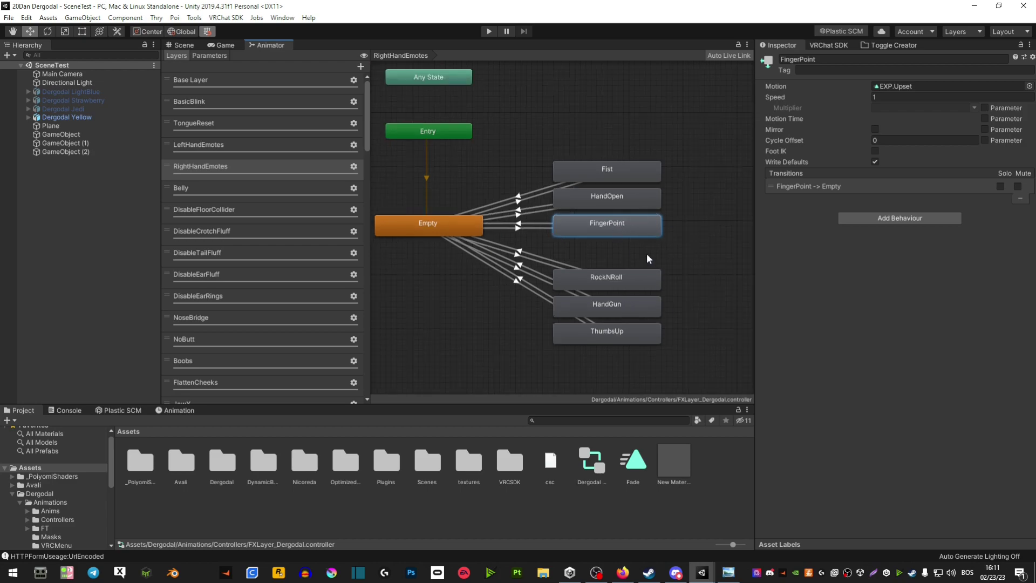
pyautogui.scroll(3, 539, 257)
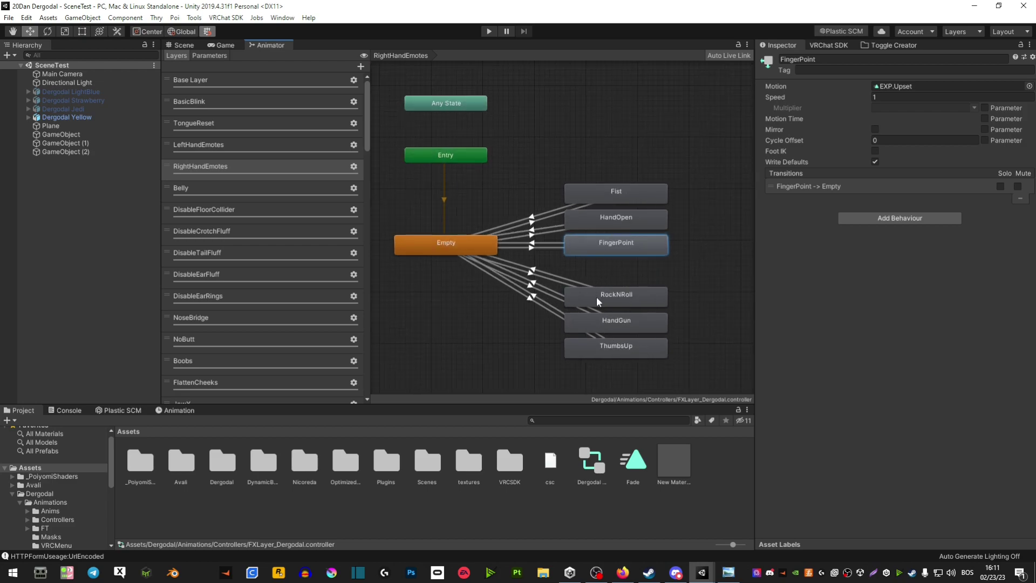
pyautogui.moveTo(594, 170); pyautogui.dragTo(674, 427)
pyautogui.moveTo(470, 67); pyautogui.dragTo(484, 84)
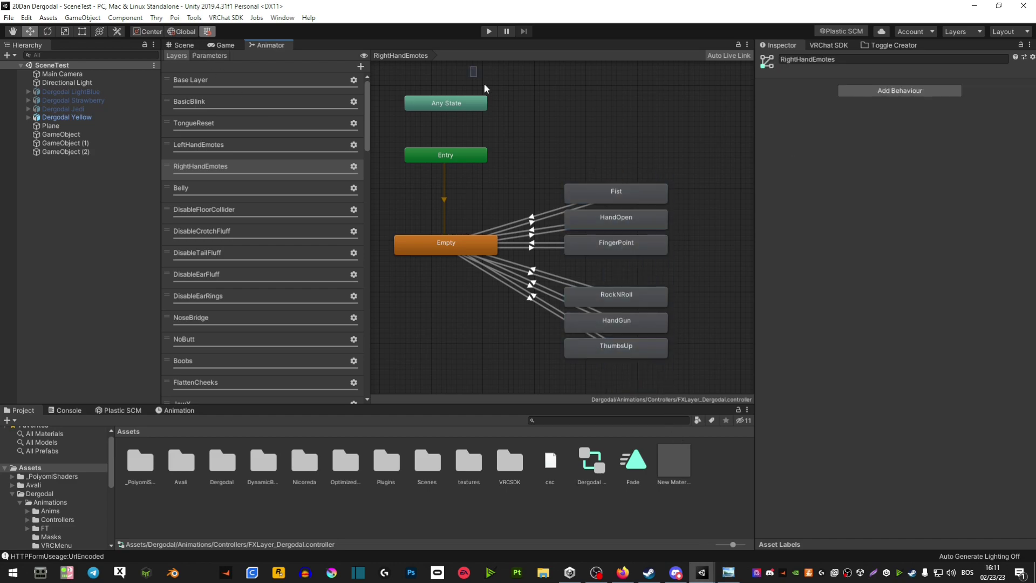